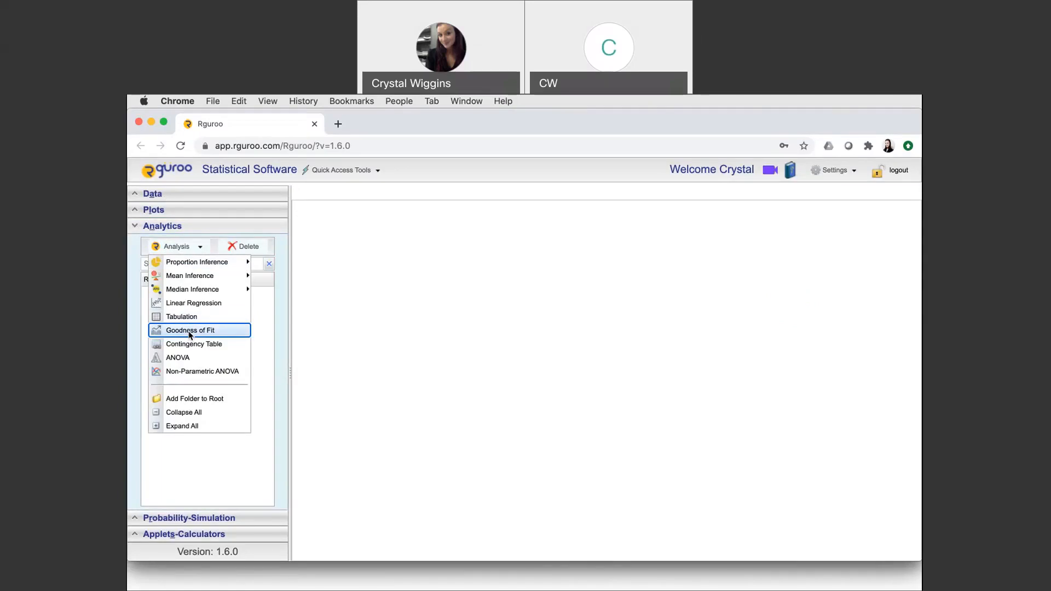
Step: Start a Goodness of Fit analysis and add five new levels to its level table
click(190, 331)
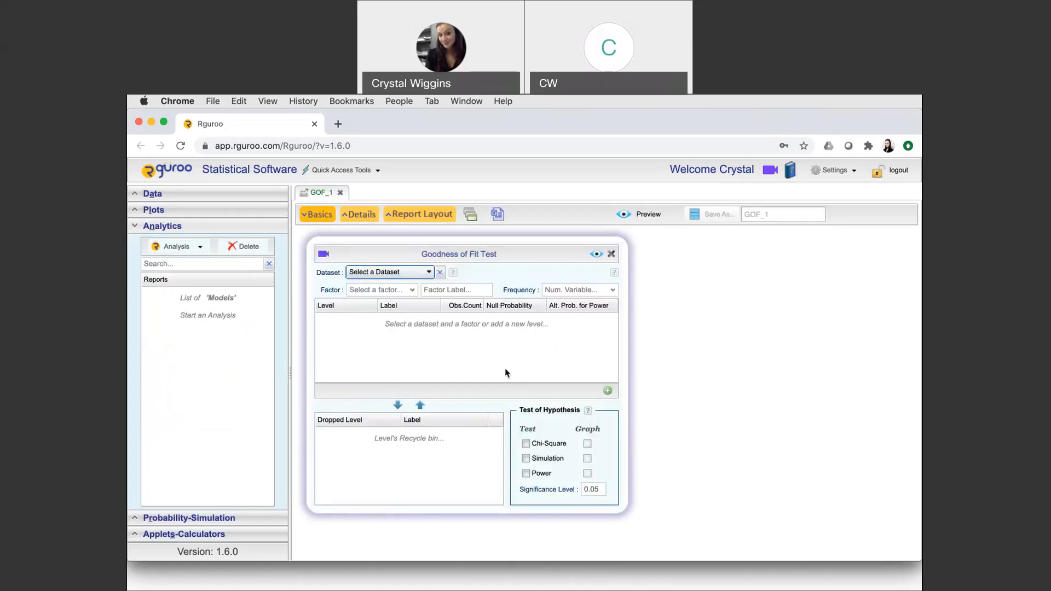
click(607, 392)
click(608, 391)
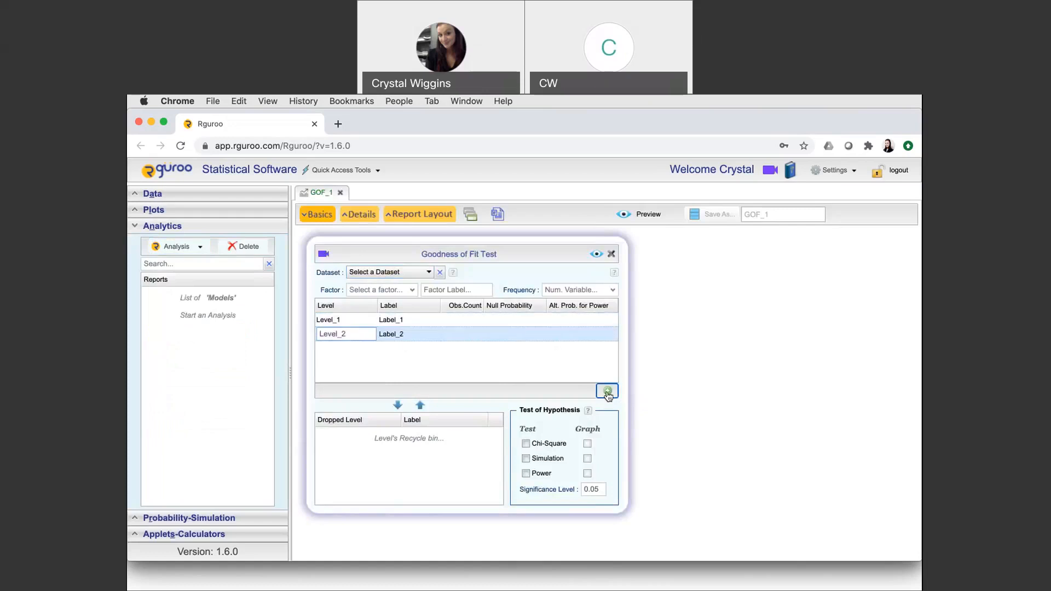
click(607, 392)
click(607, 392)
click(607, 392)
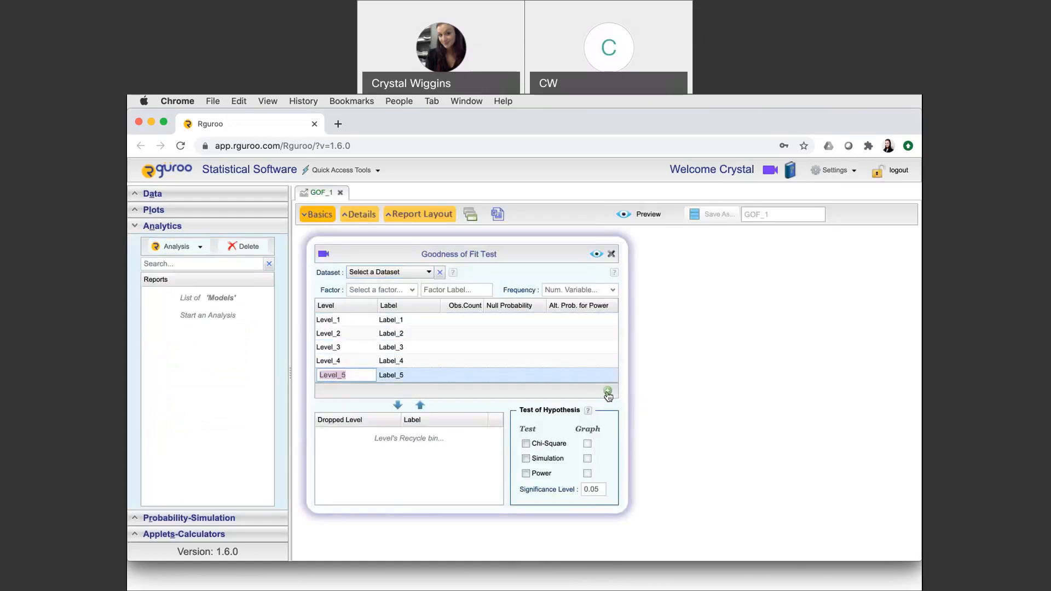
Step: Rename the first level as Accountant and set its label to Accountant
double_click(338, 320)
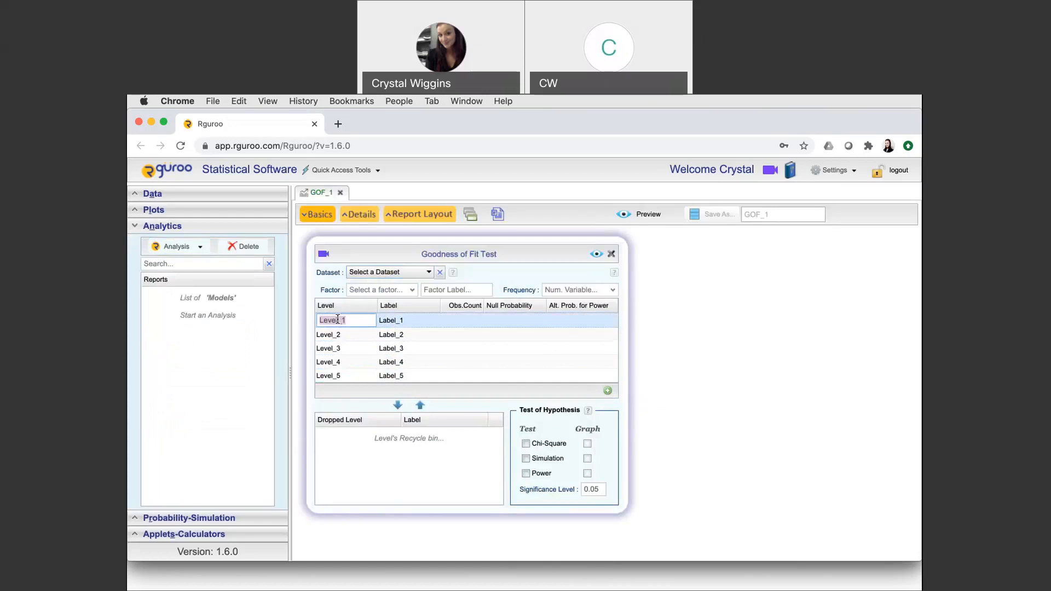
text(Accountant)
double_click(402, 320)
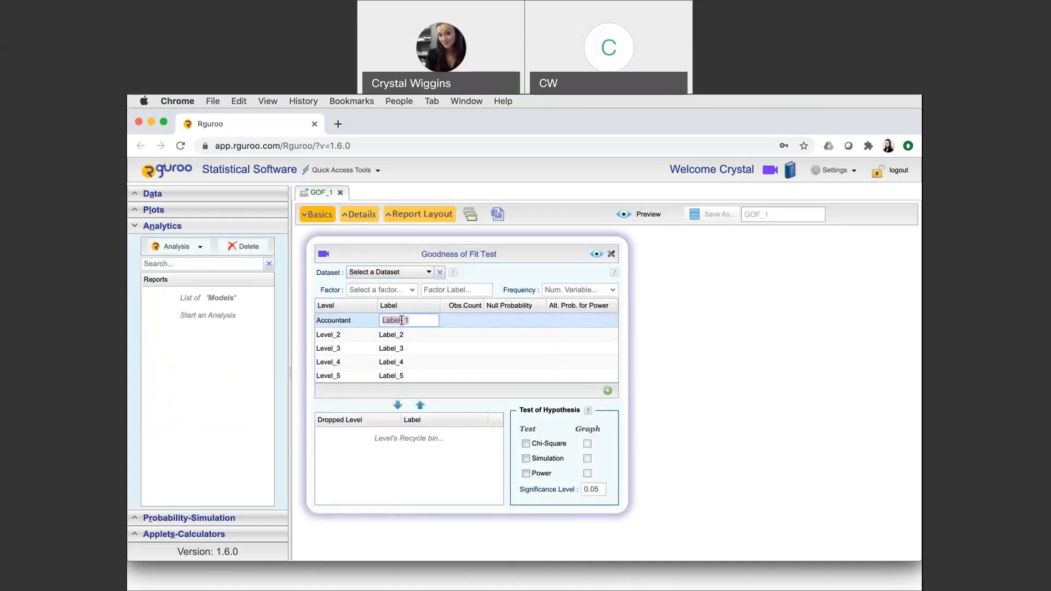
text(Accountant)
Step: Rename the second level as By Hand and set its label to By Hand
click(330, 333)
double_click(331, 332)
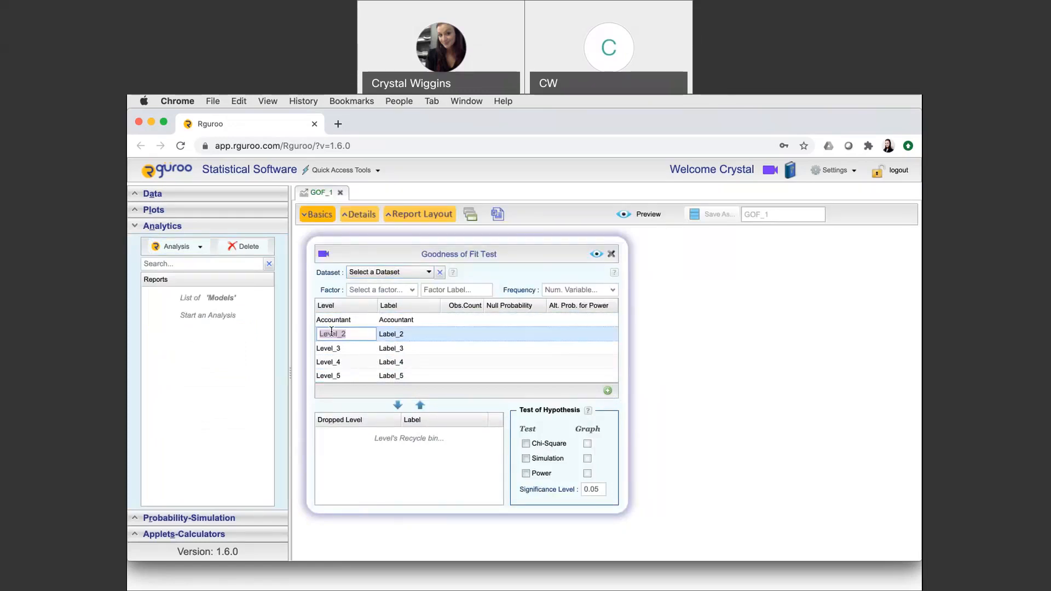
text(By Hand)
double_click(391, 335)
text(By Hand)
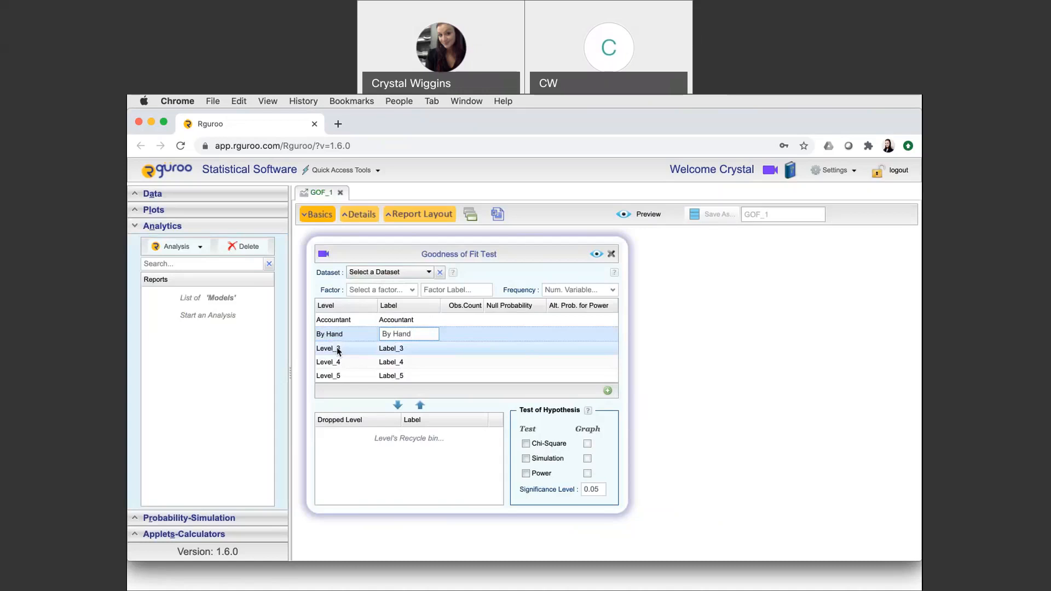
Step: Rename the third level as Computer Software and set its label to CS
double_click(337, 348)
text(Computer Software)
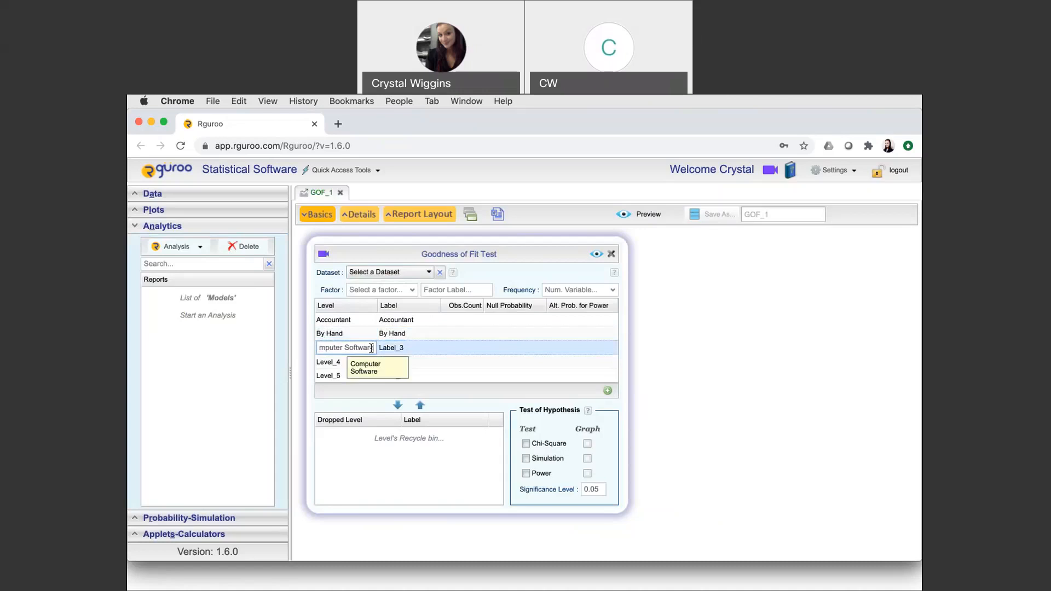
double_click(392, 349)
text(CS)
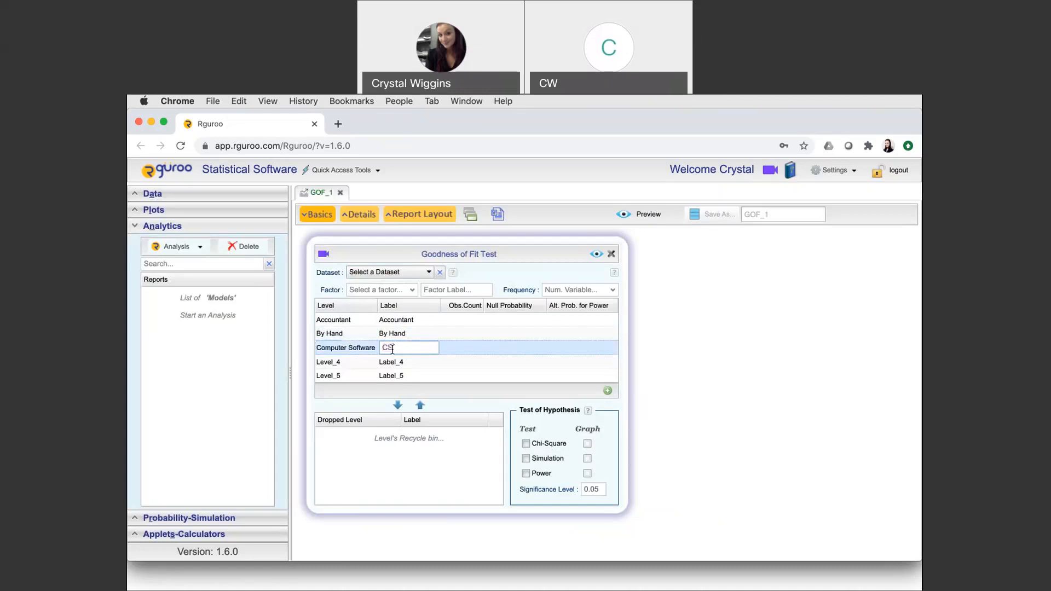
Step: Rename the fourth level as Friends and Family and set its label to FF
double_click(340, 360)
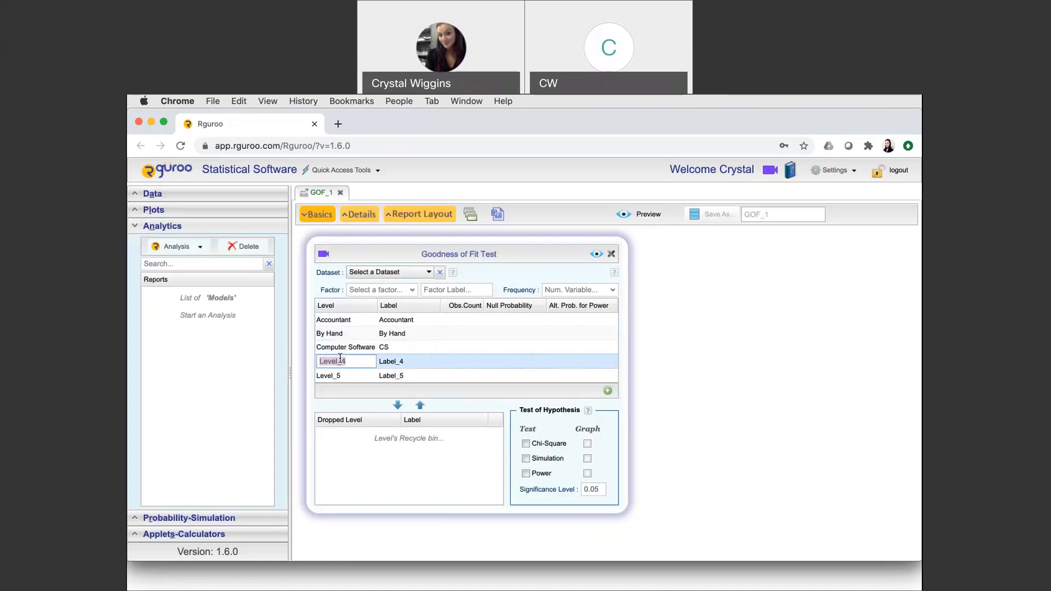
text(Friends and )
text(Family)
double_click(391, 362)
text(FF)
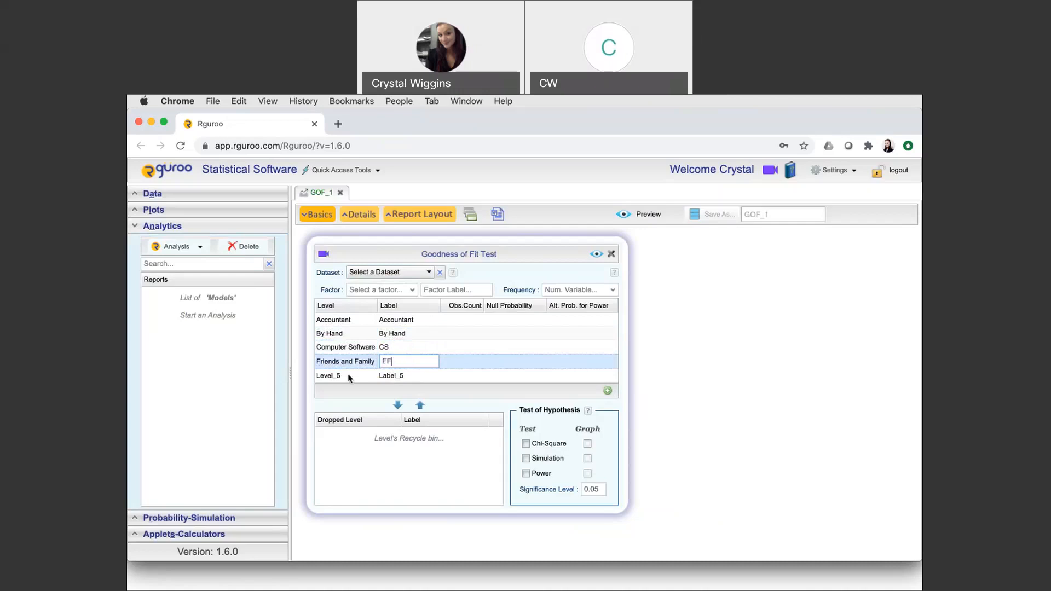
Step: Rename the fifth level as Tax Prep. Service and set its label to TaxPS
double_click(334, 376)
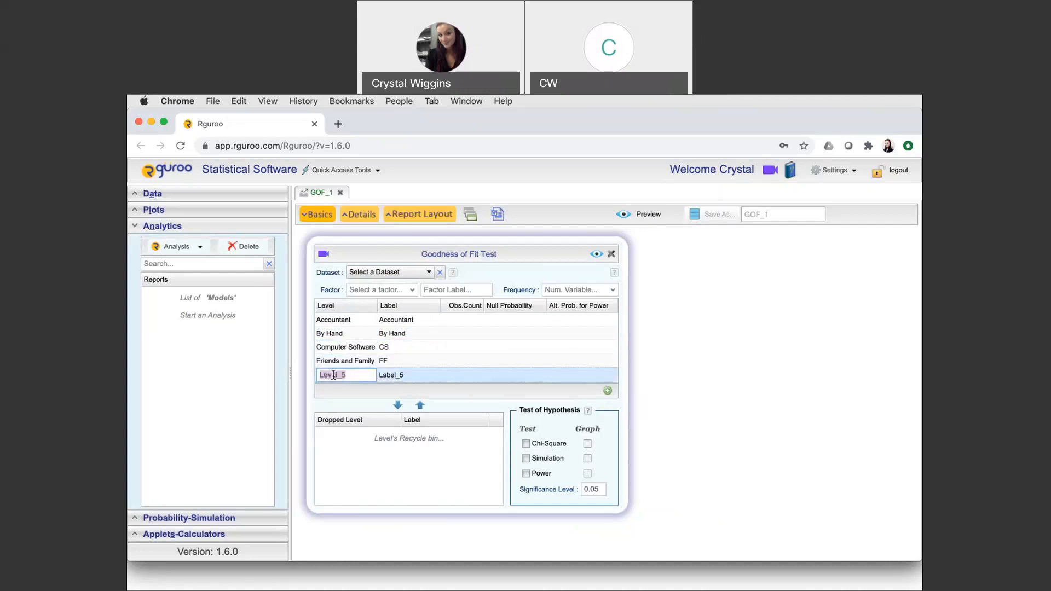
text(Tax Prep. Service)
double_click(400, 374)
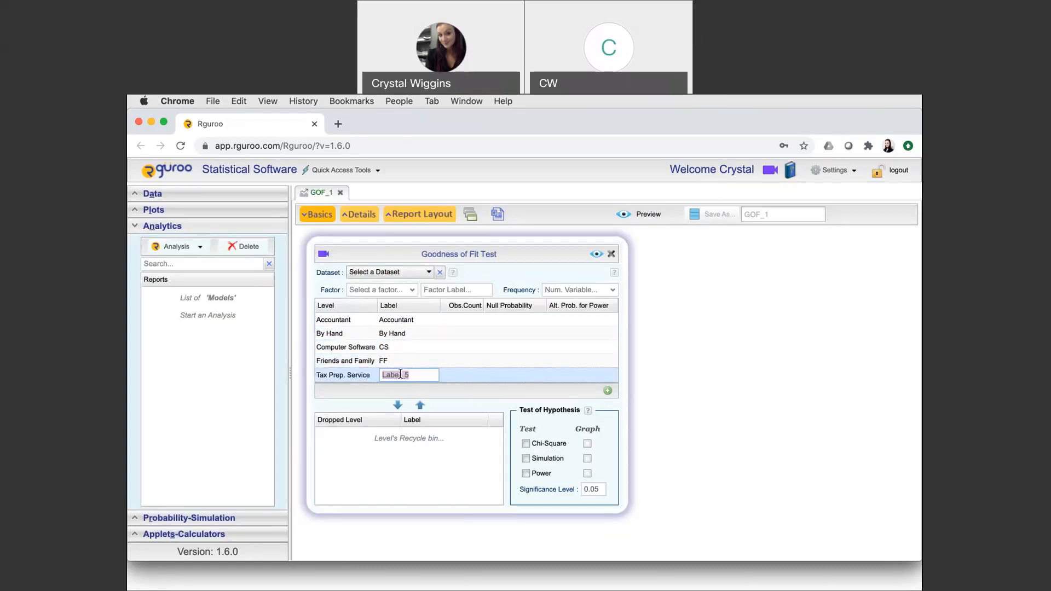
text(TaxPS)
Step: Enter the observed counts 63, 40, 115, 29 and 53 for the five levels in table order
double_click(461, 317)
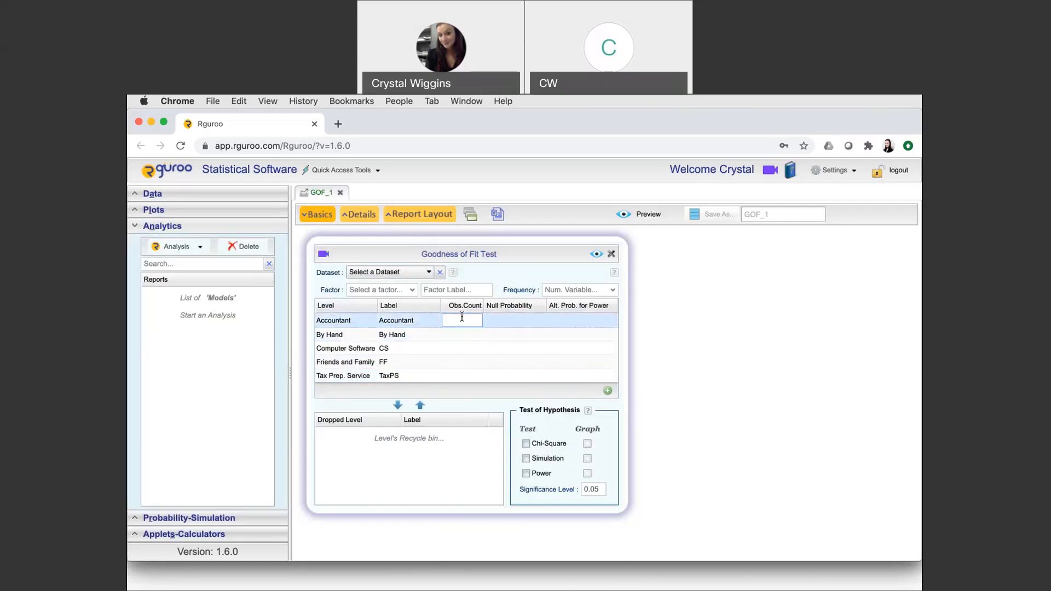
text(63)
key(Return)
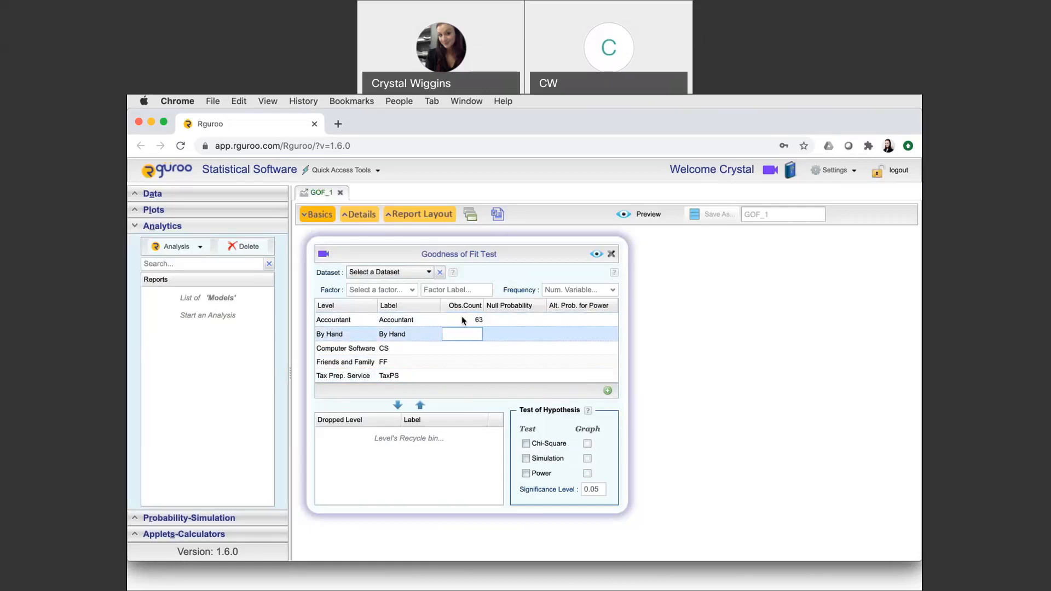
text(40)
key(Return)
text(115)
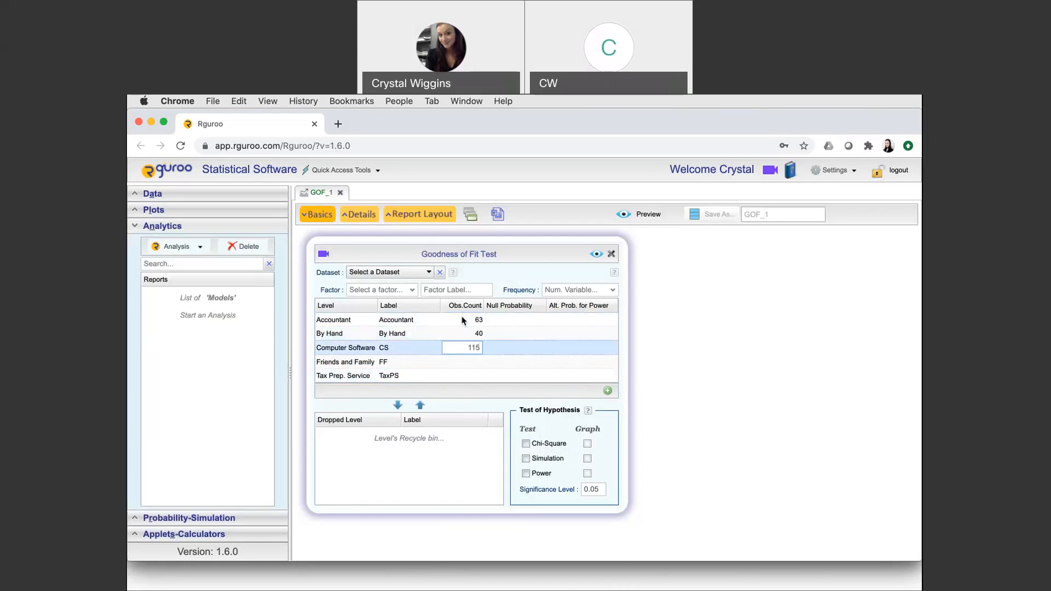
key(Return)
text(29)
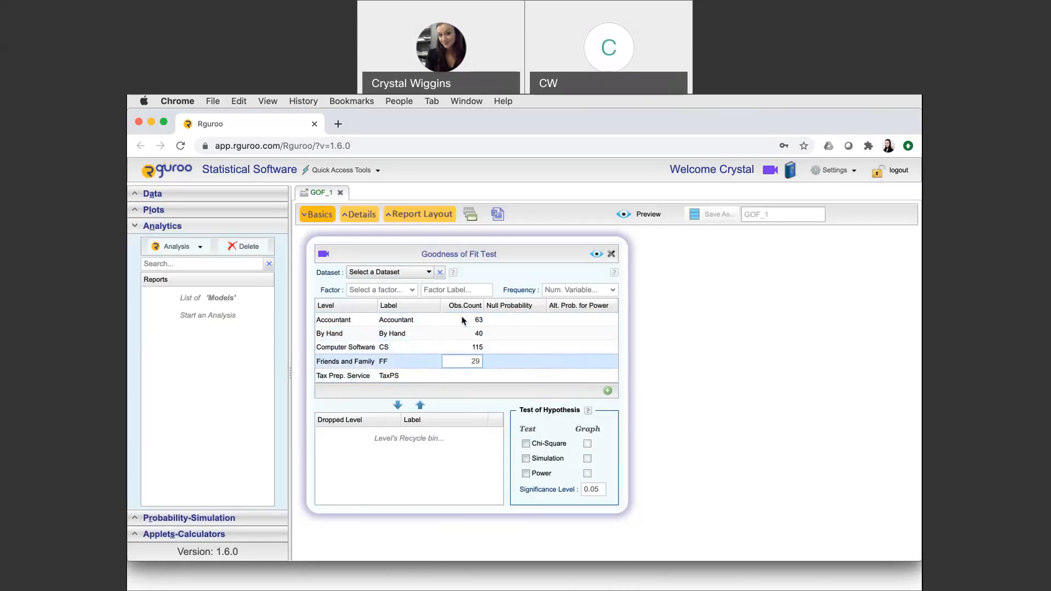
key(Return)
text(53)
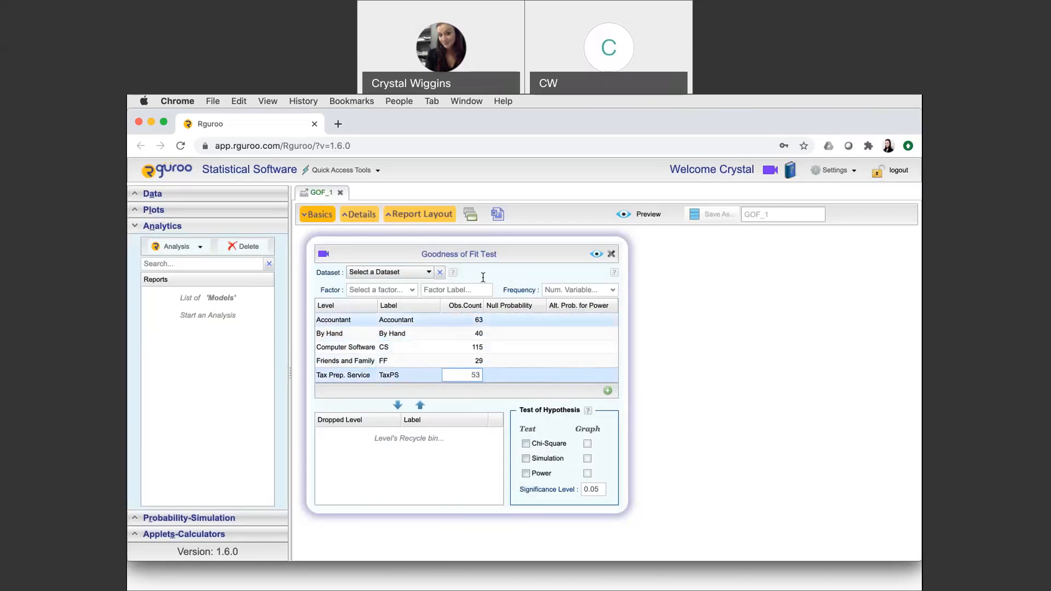
Step: Enter the null probabilities 24, 20, 35, 6 and 15 for the five levels in table order
click(517, 320)
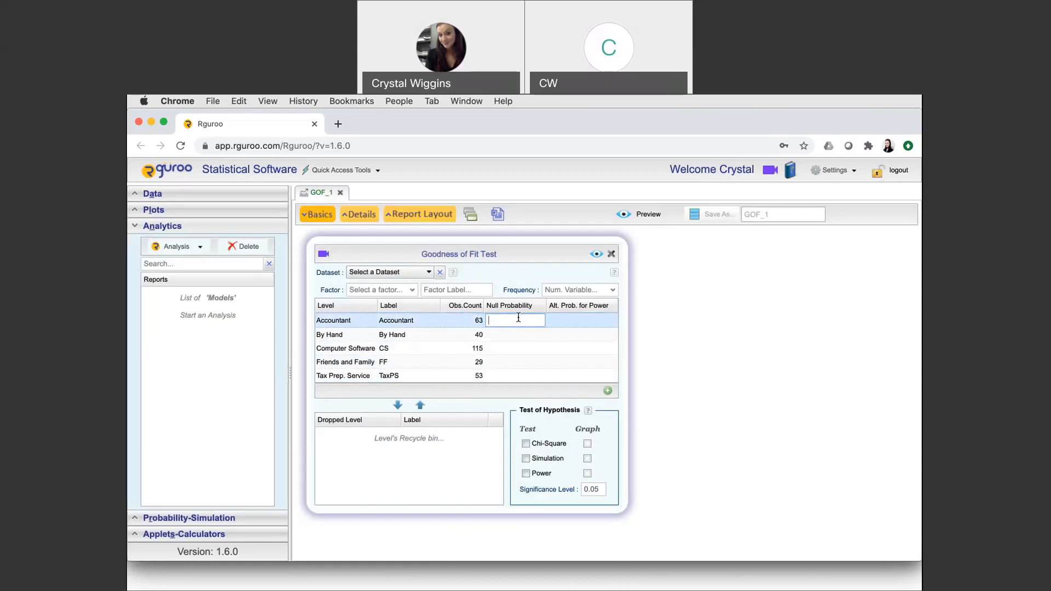
text(24)
key(Return)
text(2)
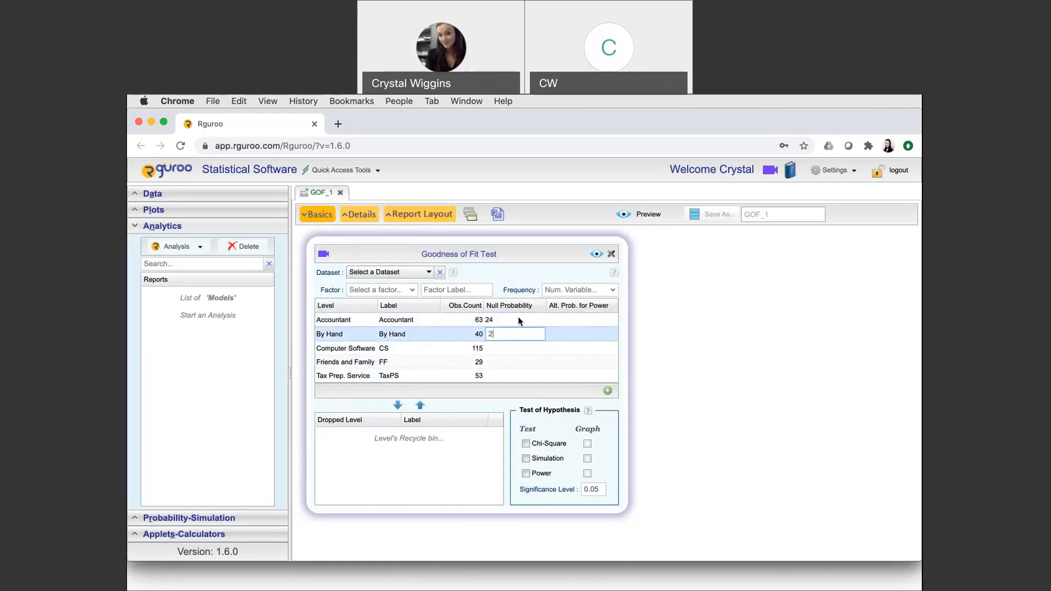
text(0)
key(Return)
text(35)
key(Return)
text(6)
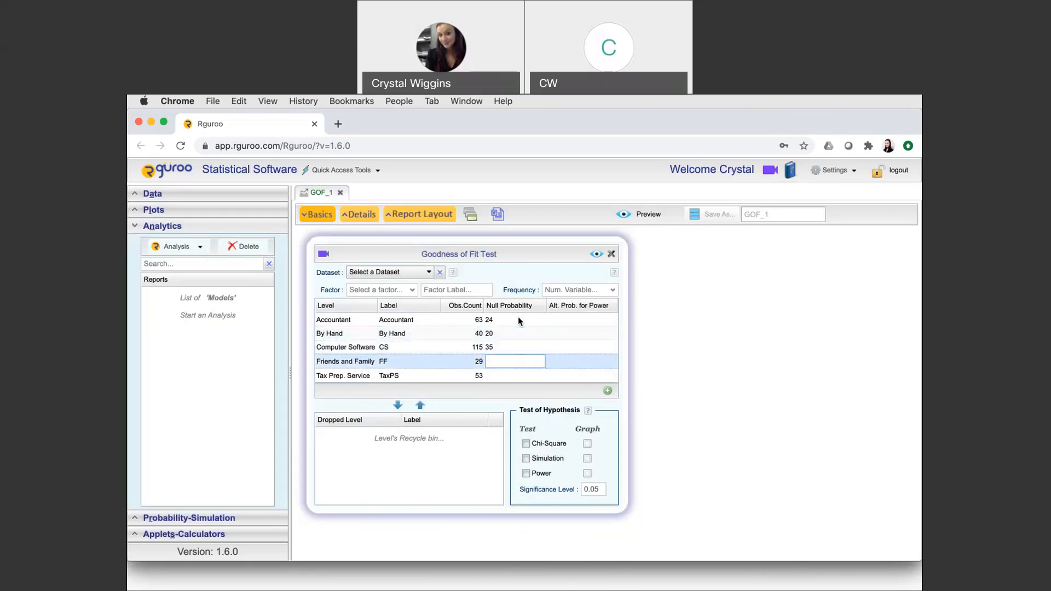
key(Return)
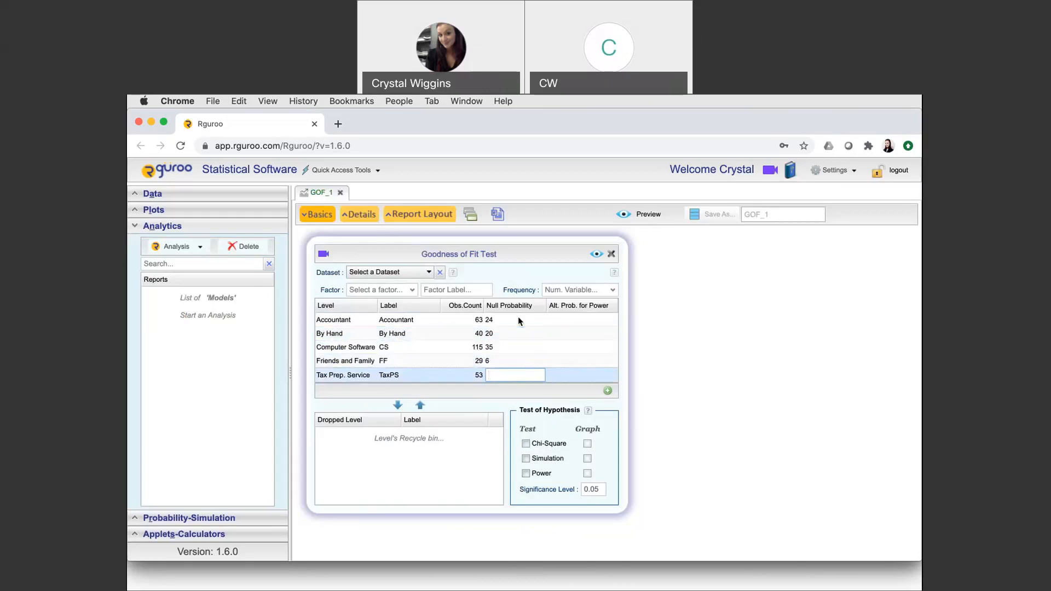
text(15)
Step: Enable the Chi-Square test with its graph at a significance level of 0.01 and preview the report
click(525, 444)
click(601, 489)
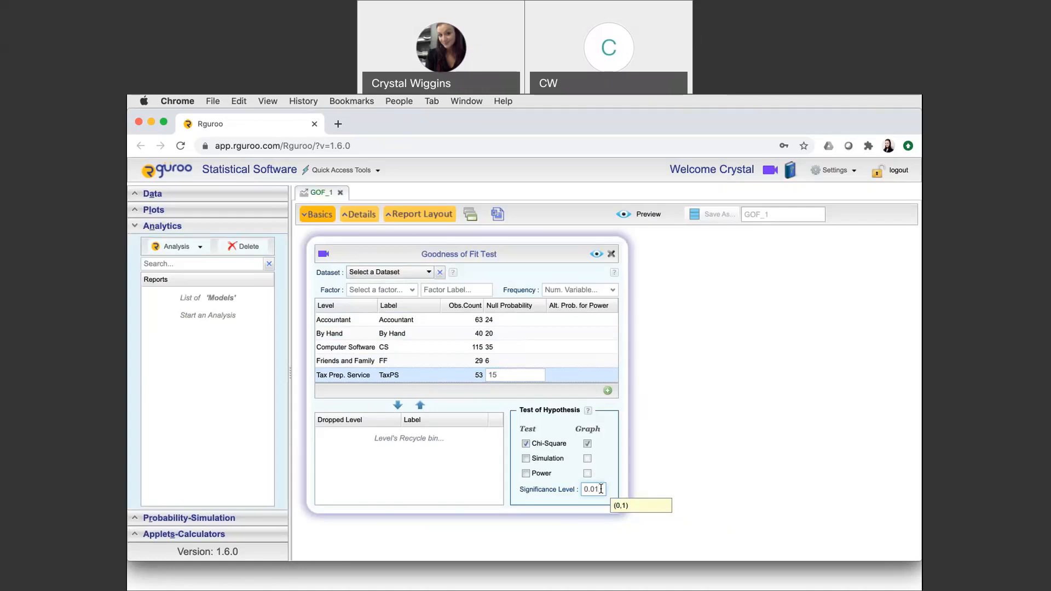
click(598, 254)
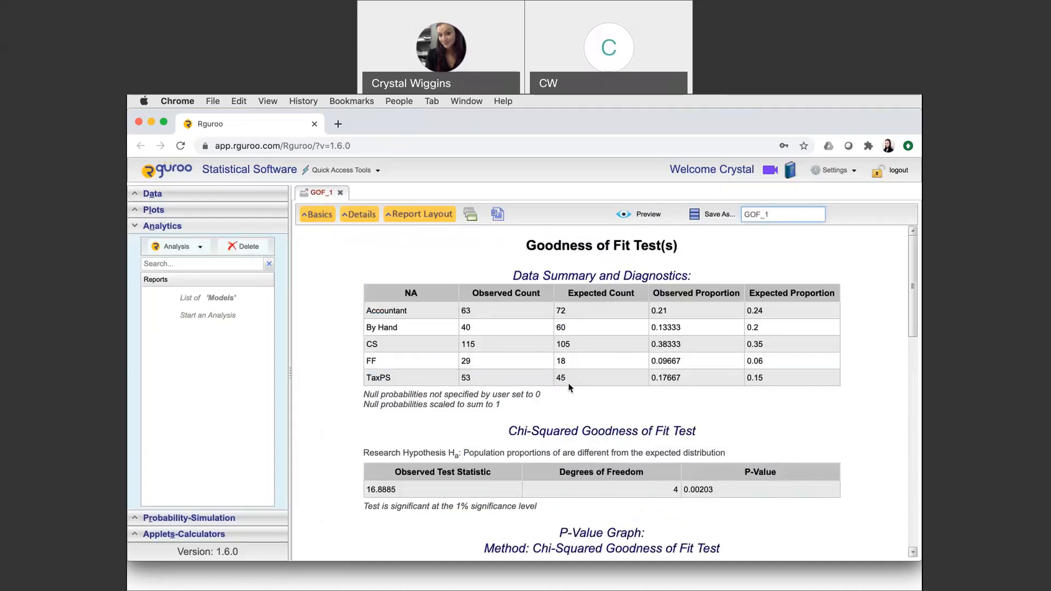
Step: Examine the report's chi-squared test results, p-value graph and critical region graph
scroll(570, 389, down, 3)
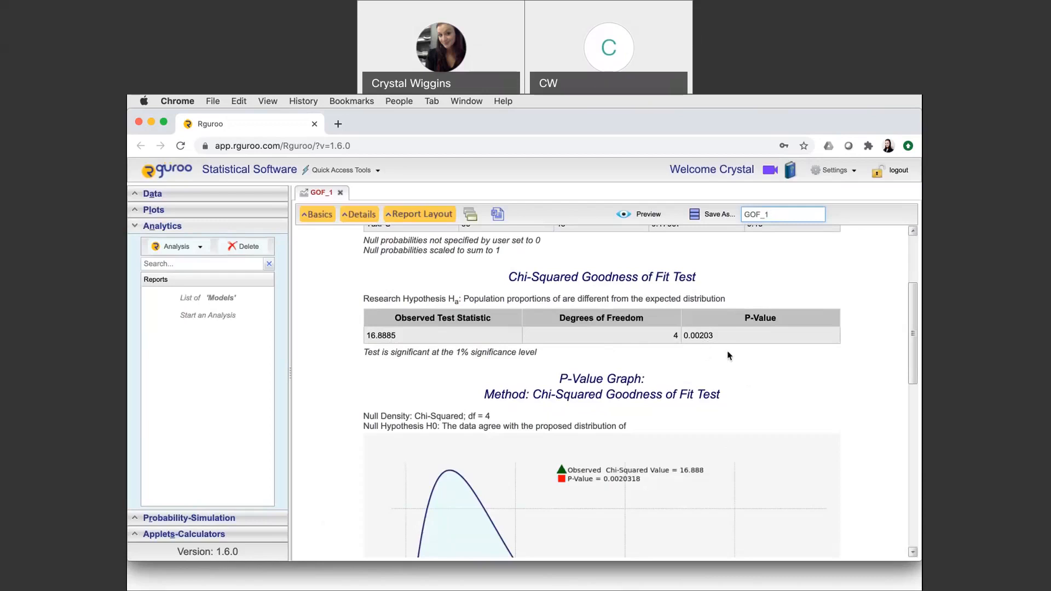
scroll(758, 389, down, 5)
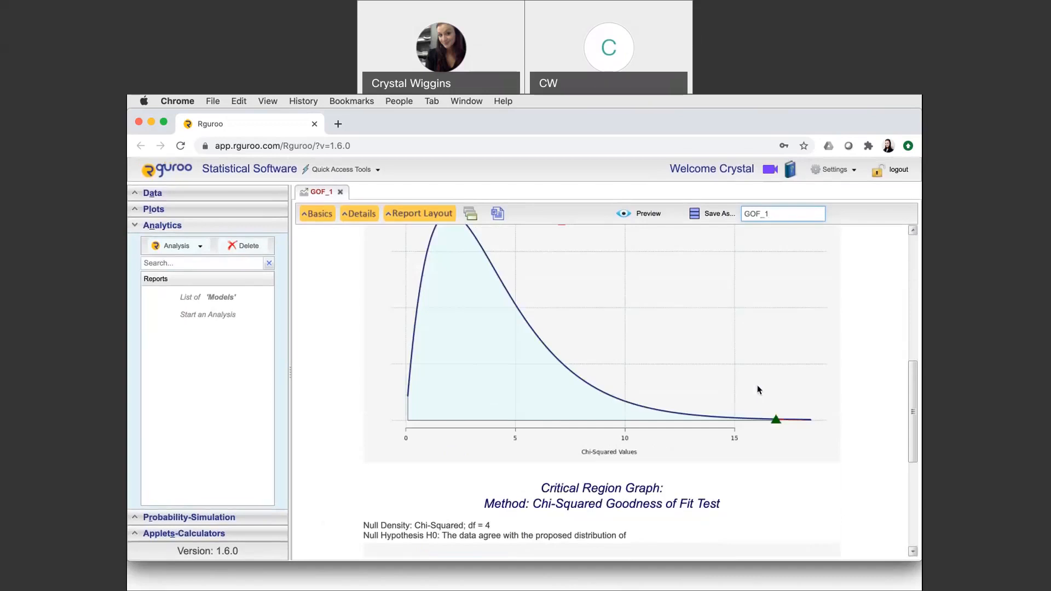
scroll(759, 390, down, 5)
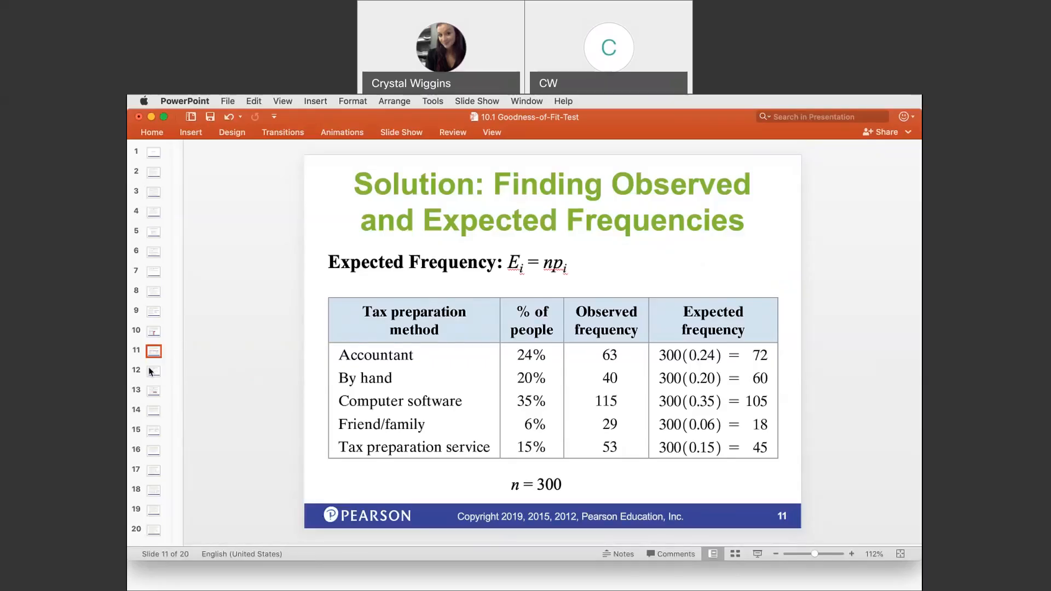
Step: Switch to the 10.1 Goodness-of-Fit-Test presentation in PowerPoint and show slide 12
click(152, 373)
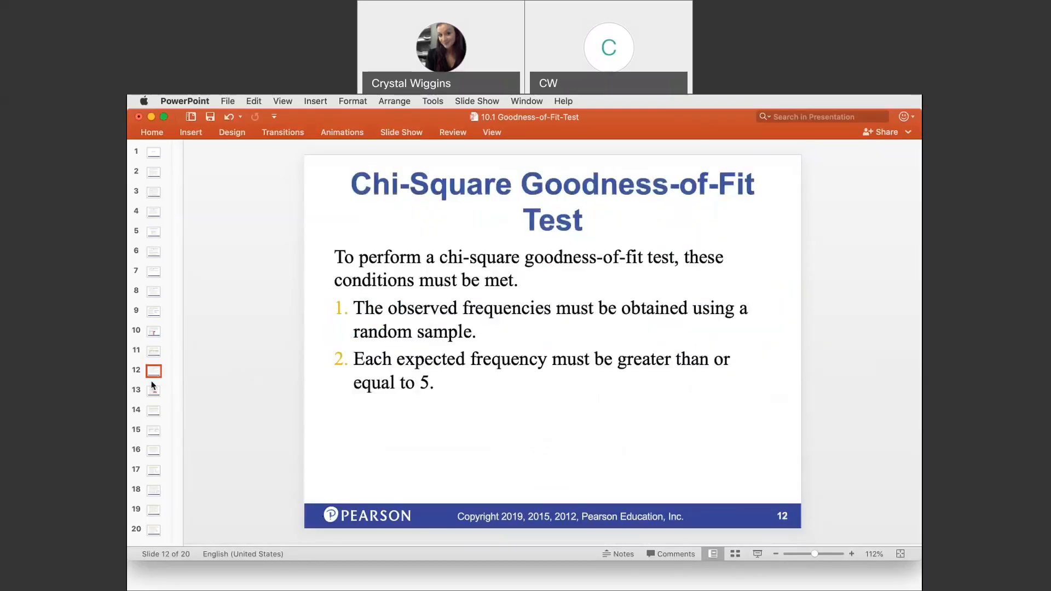